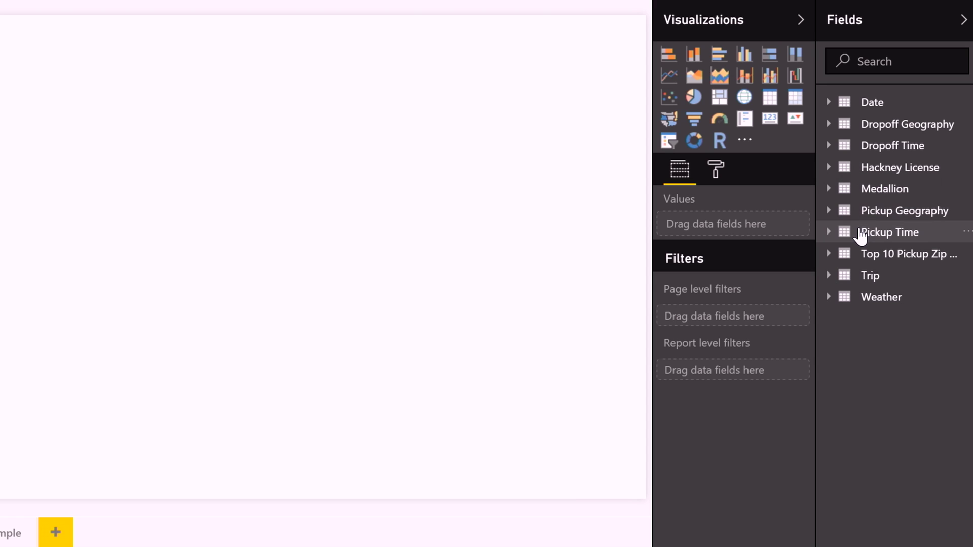
Add Trip Count from the Trip table to the page as a Card visual showing 2.04bn
click(829, 276)
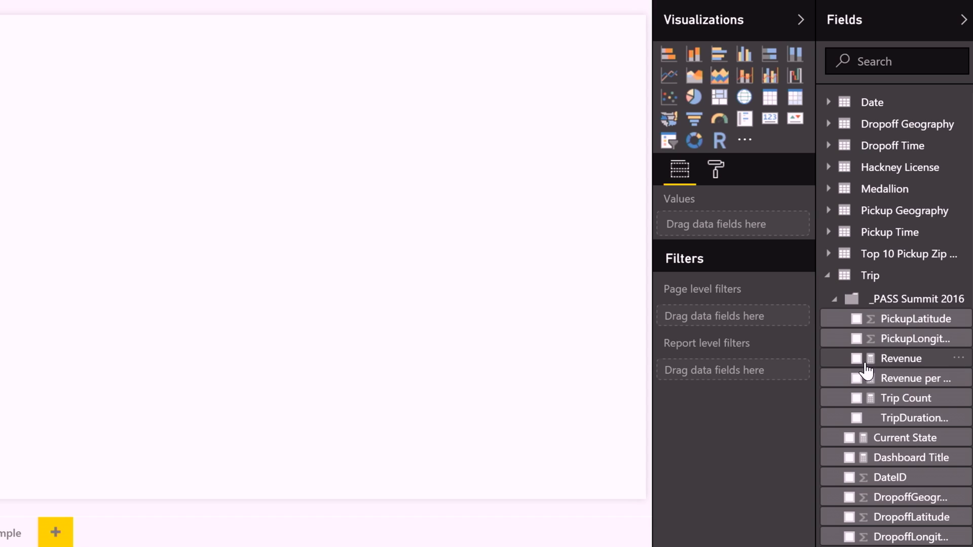
drag(894, 403, 89, 169)
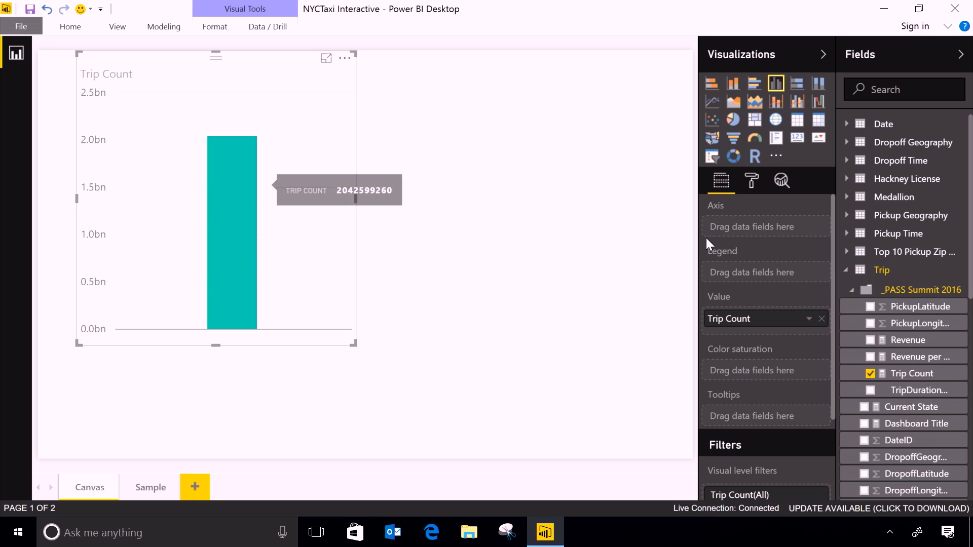
click(795, 144)
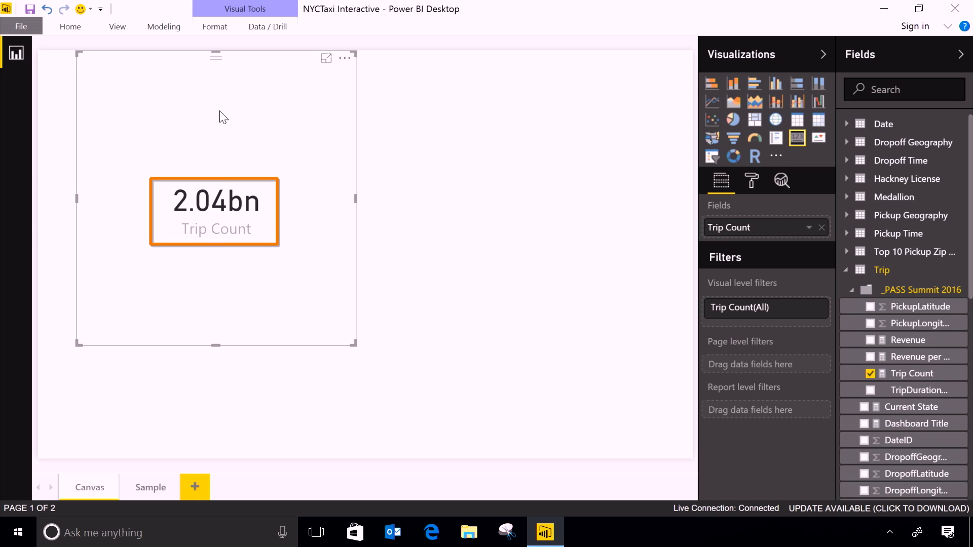
Shrink the Trip Count card and place it in the page's bottom-left corner
drag(349, 58, 253, 266)
drag(152, 276, 116, 390)
click(399, 283)
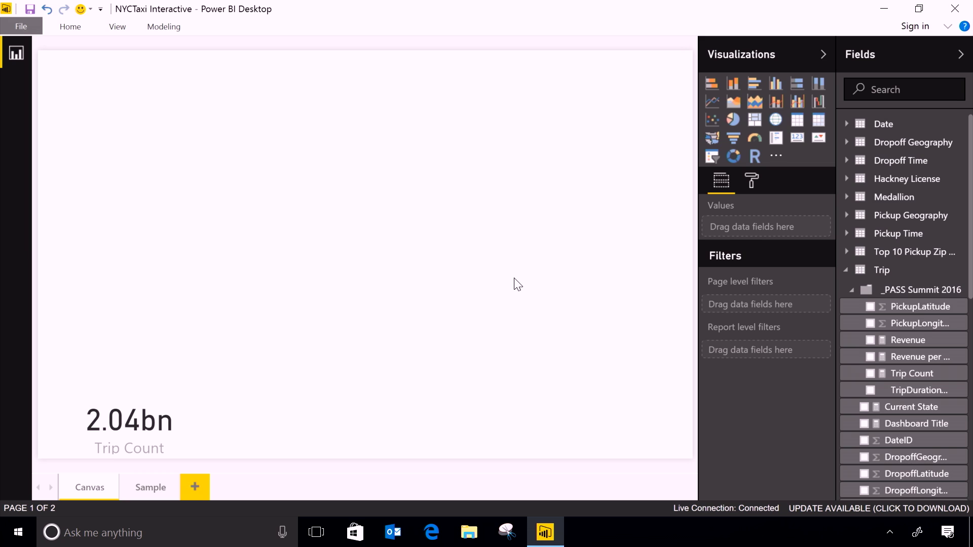
Build a map of PickupLatitude and PickupLongitude, with bubbles sized by Revenue, on the right side
click(870, 306)
click(870, 323)
click(870, 339)
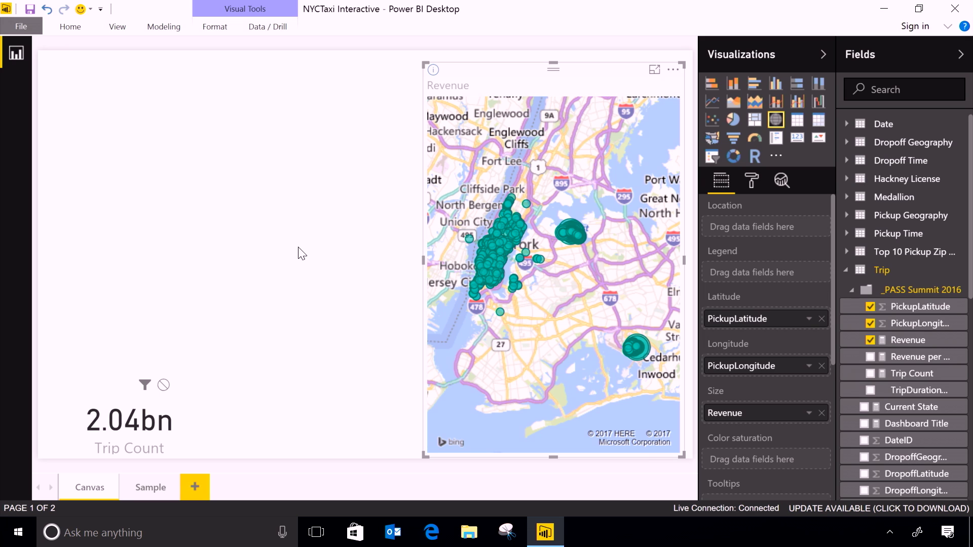
click(270, 219)
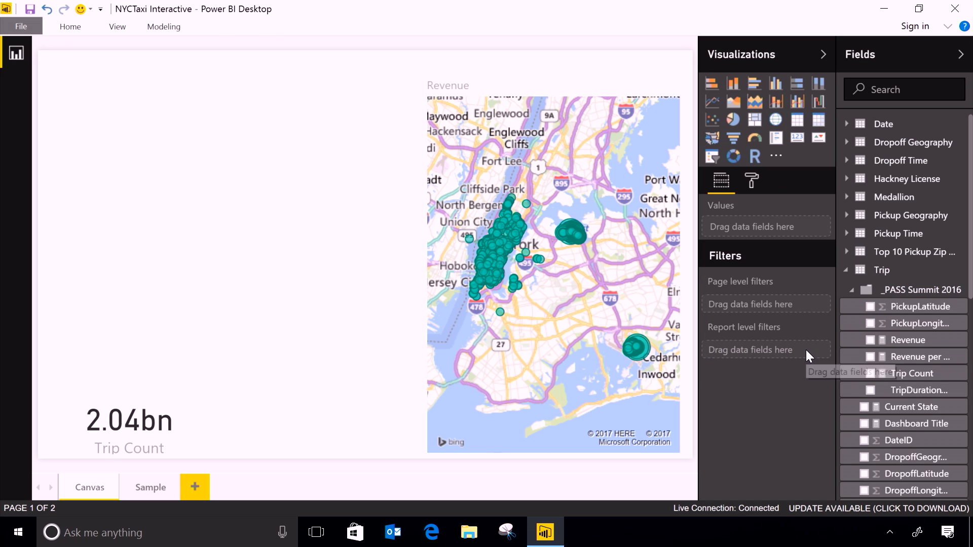
Chart Revenue per Trip by Zip Code from the Top 10 Pickup Zip table
click(872, 358)
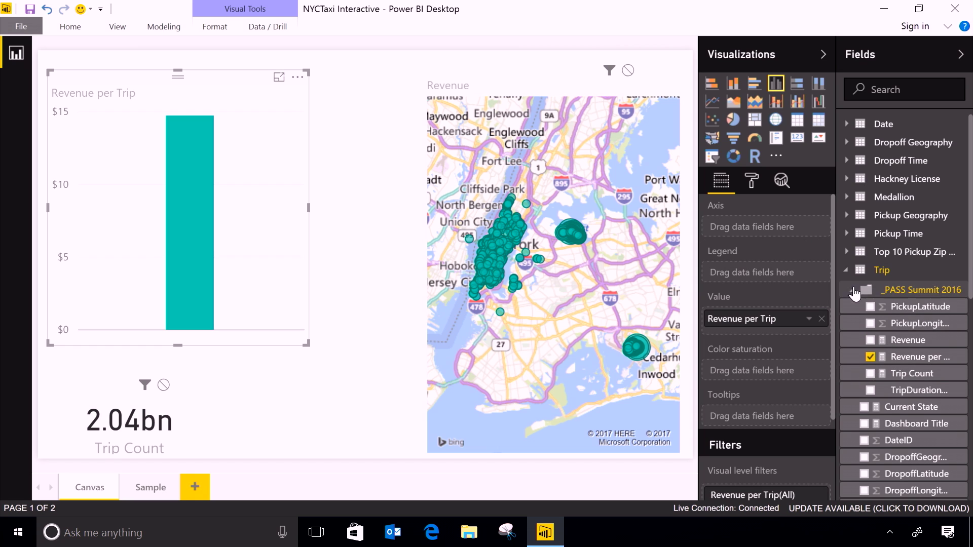
click(846, 252)
click(853, 273)
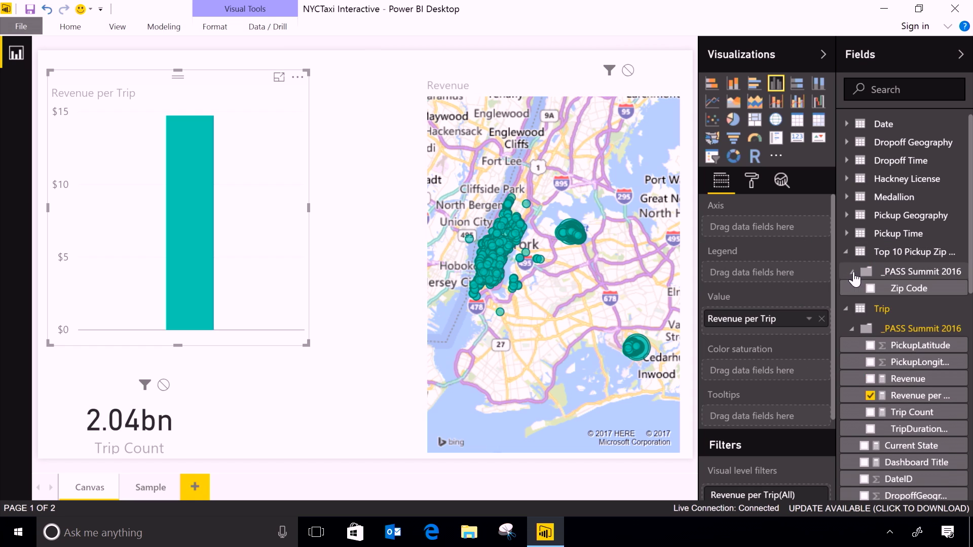
click(870, 289)
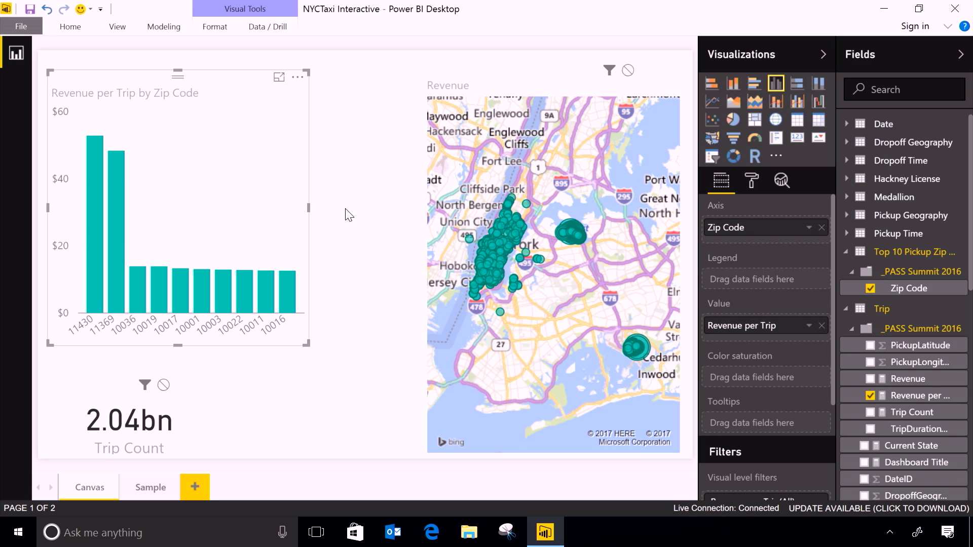
Widen the zip code column chart and make it shorter
drag(309, 207, 412, 207)
click(419, 207)
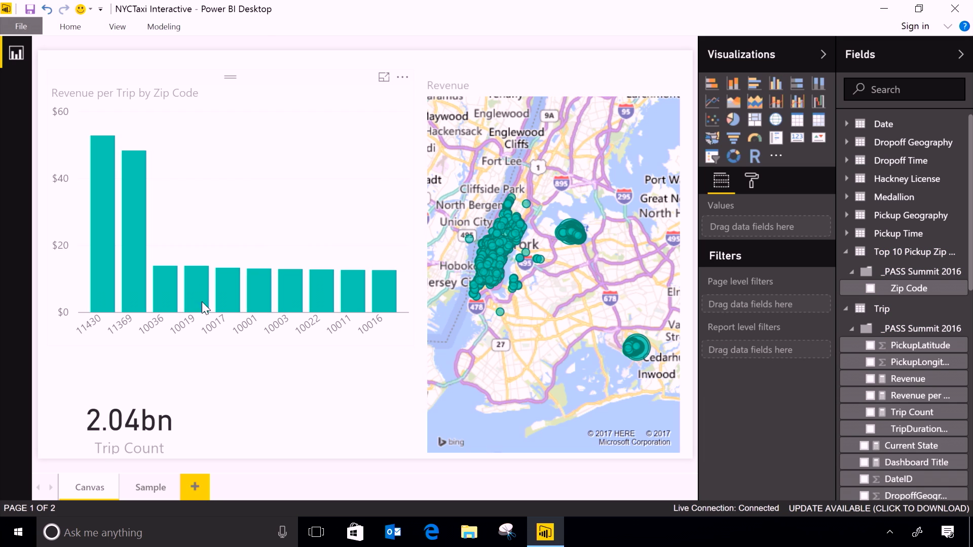
click(226, 353)
drag(227, 353, 248, 298)
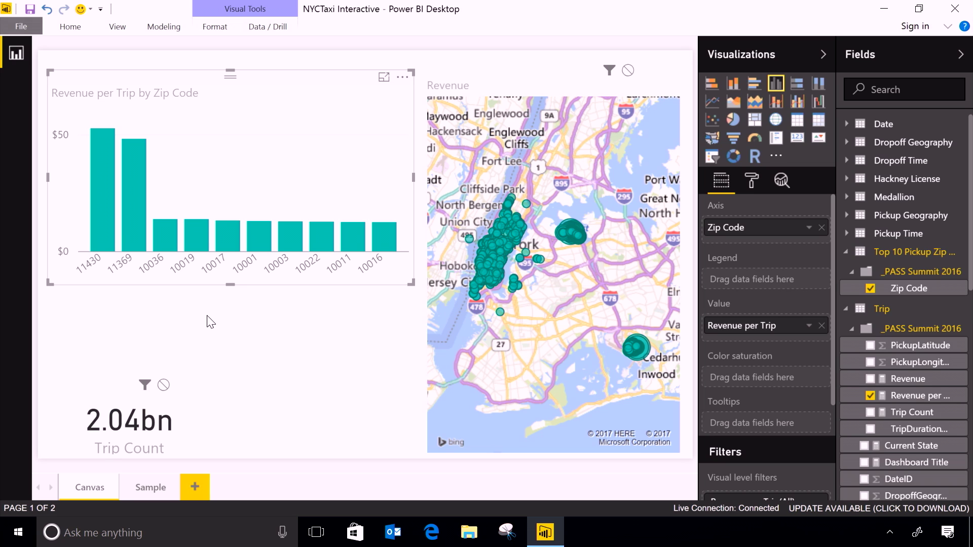
Select the 11430 and 11369 columns to confirm they cross-filter the map and card
mouse_move(110, 206)
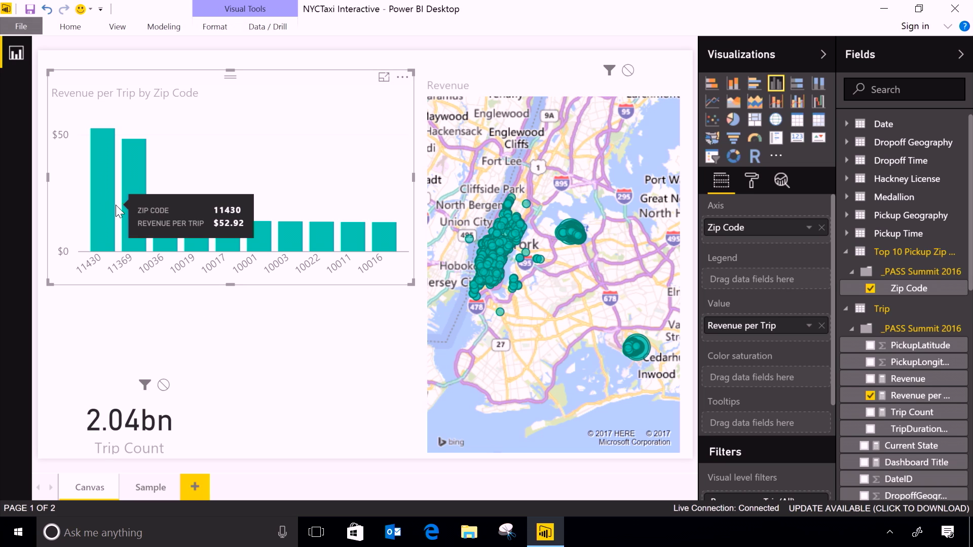
click(109, 198)
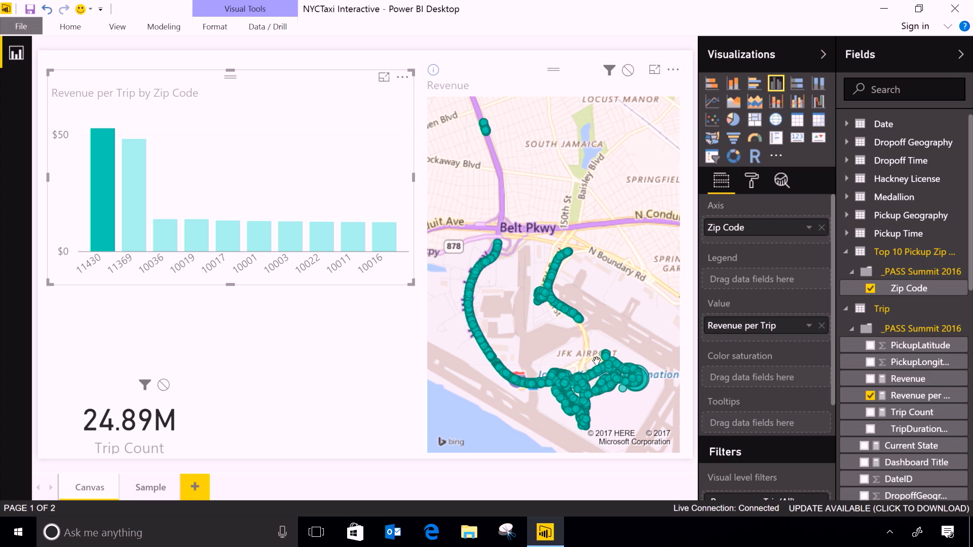
click(131, 215)
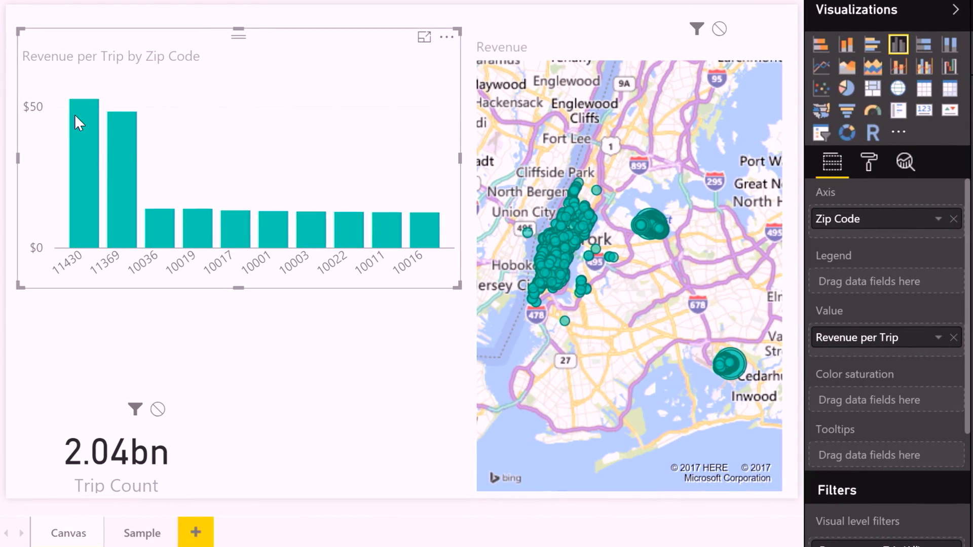
Shorten the zip code column chart further to free space above the 2.04bn card
mouse_move(75, 114)
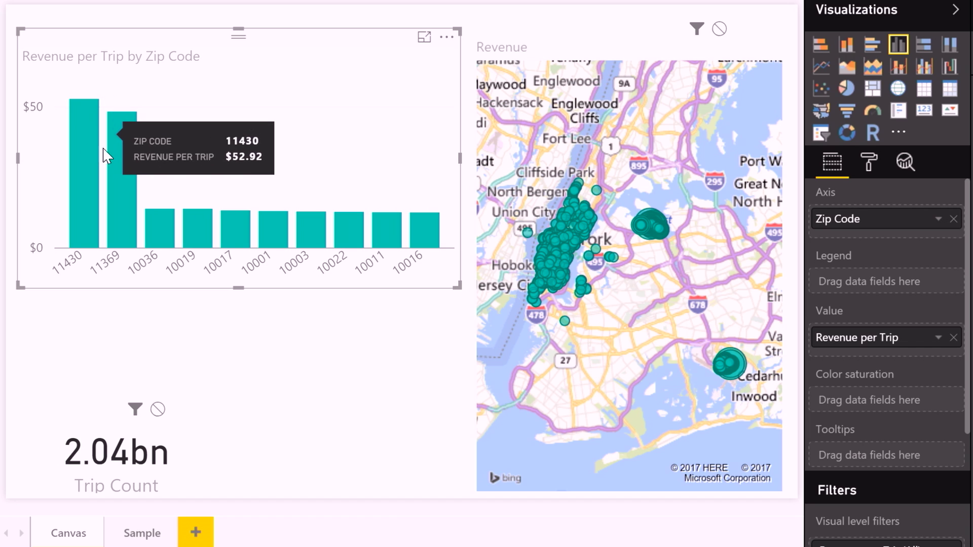
mouse_move(117, 161)
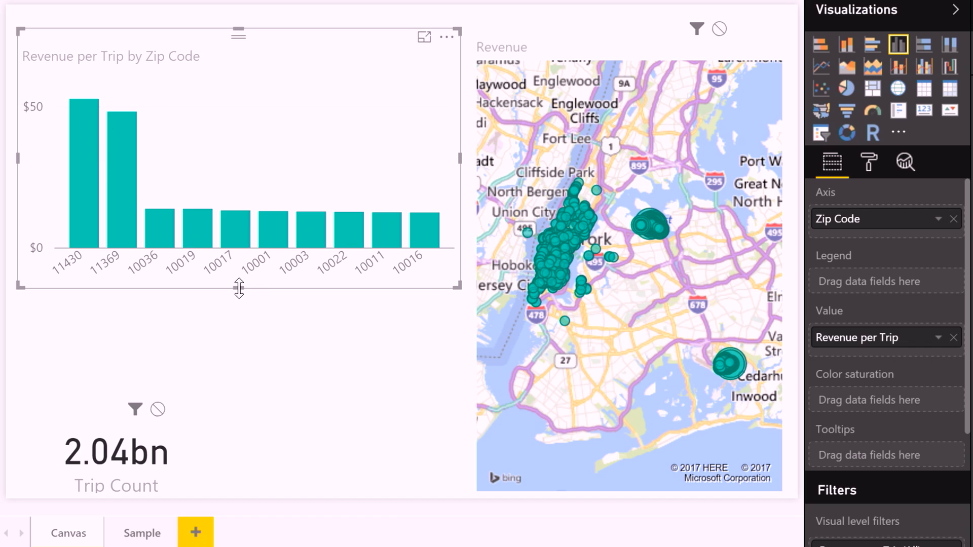
drag(237, 288, 237, 262)
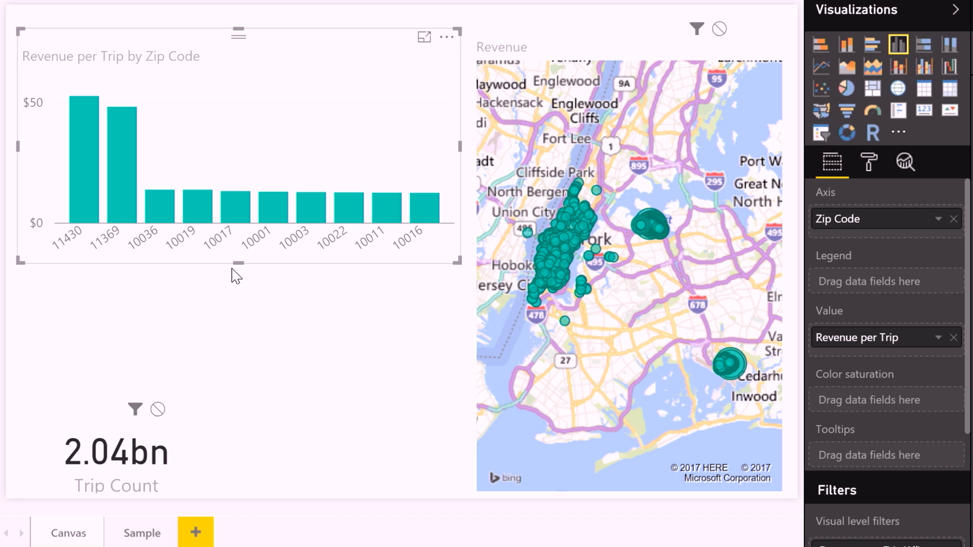
click(145, 313)
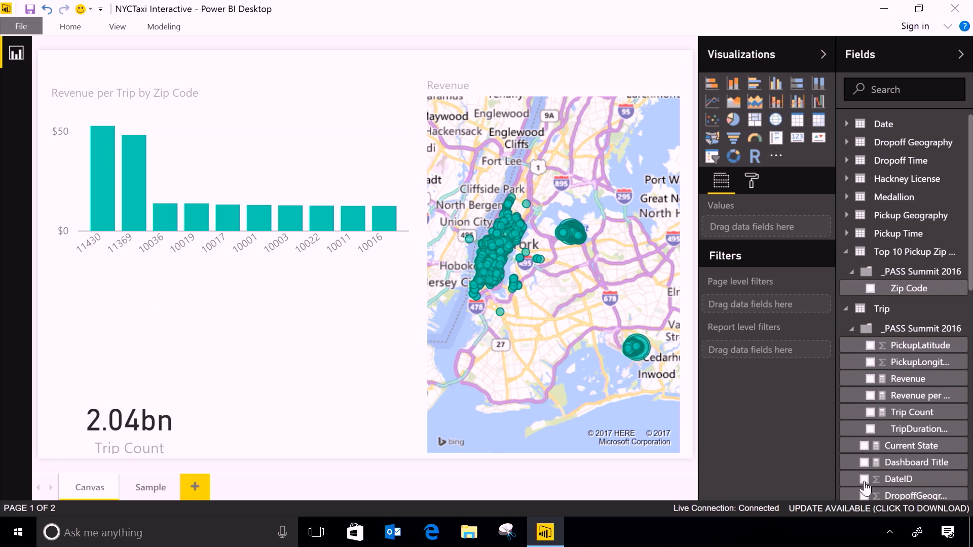
Add a Trip Count by TripDurationMinutes clustered bar chart, sized and placed below the zip code chart
click(871, 412)
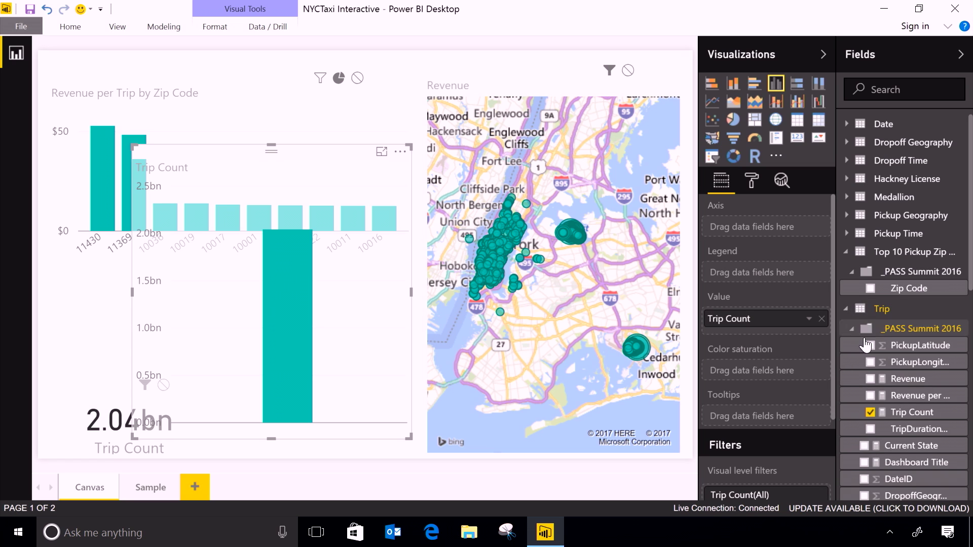
click(870, 430)
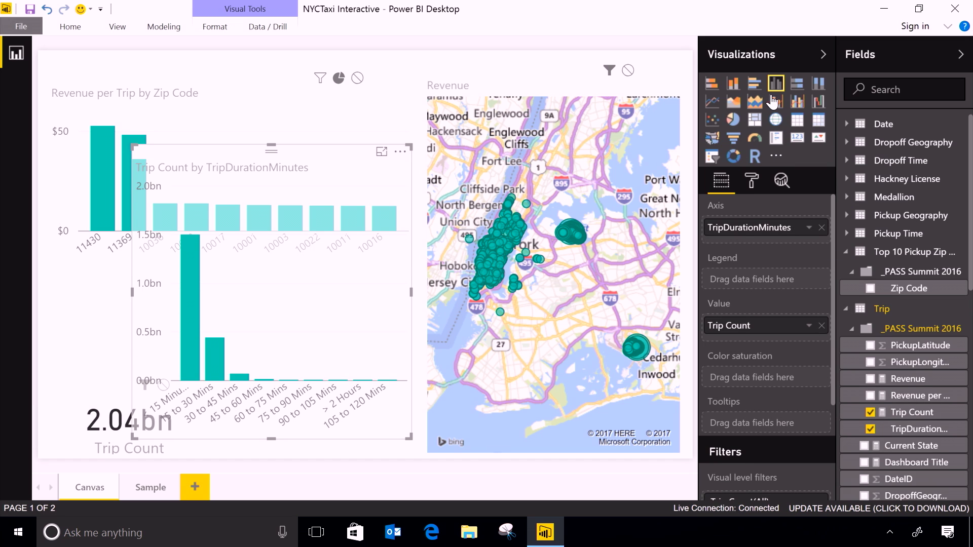
click(754, 83)
drag(271, 147, 271, 263)
drag(131, 350, 46, 346)
Filter the page to zip code 11430 so the card reads 24.89M
click(87, 189)
mouse_move(100, 191)
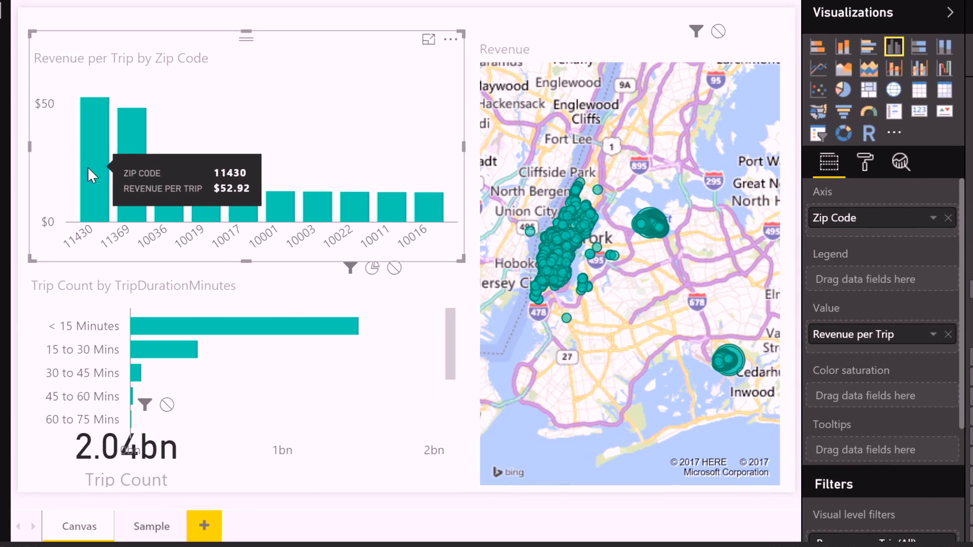
click(88, 157)
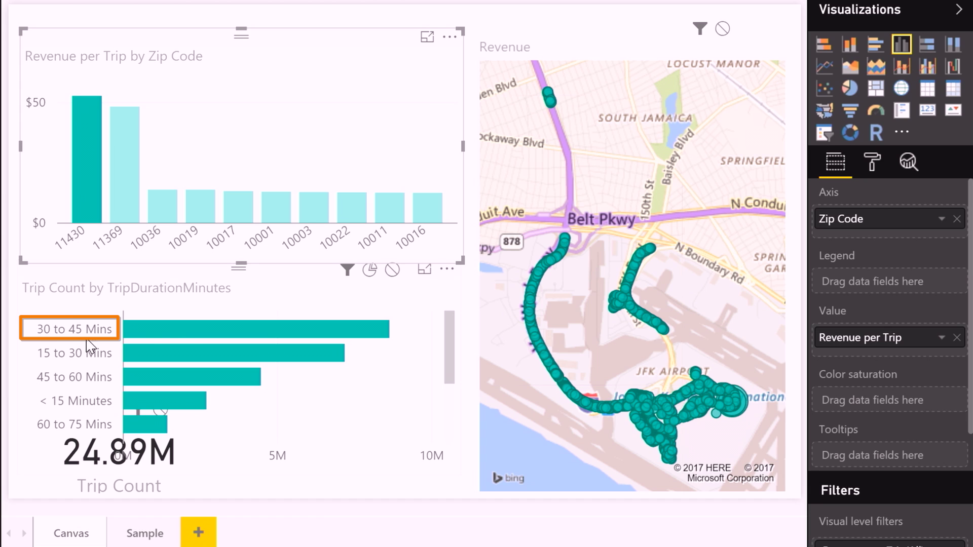
Filter the page to zip 11369, showing LaGuardia pickups, 41.63M trips and updated duration bars
mouse_move(174, 328)
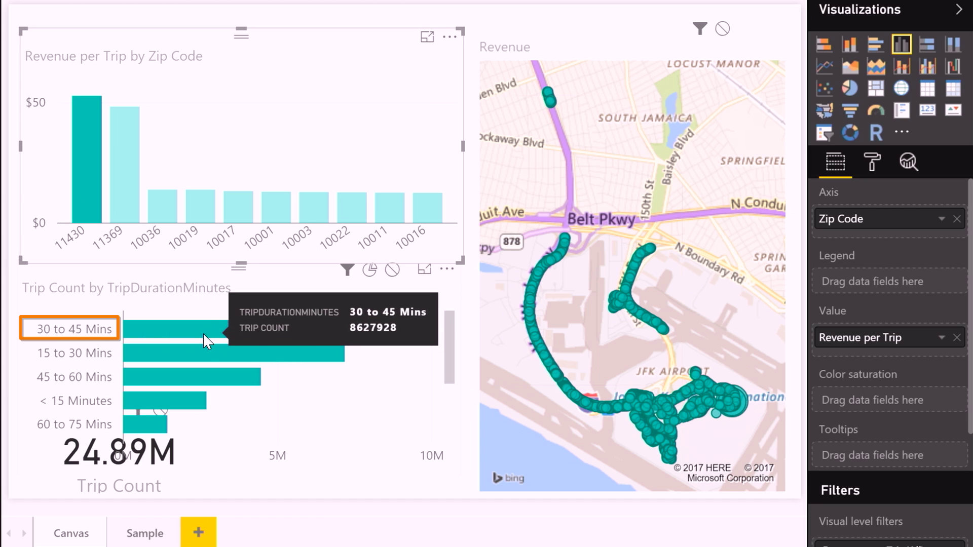
mouse_move(150, 135)
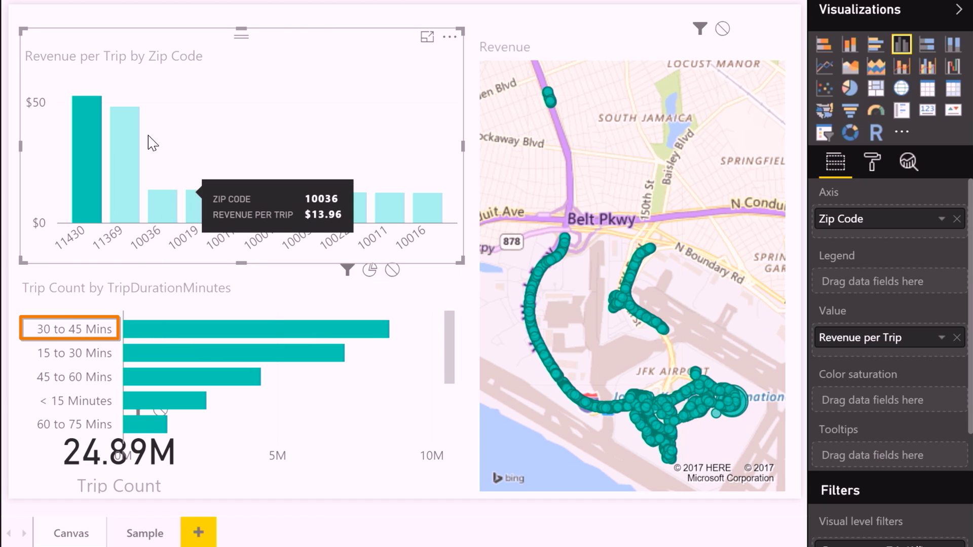
click(126, 151)
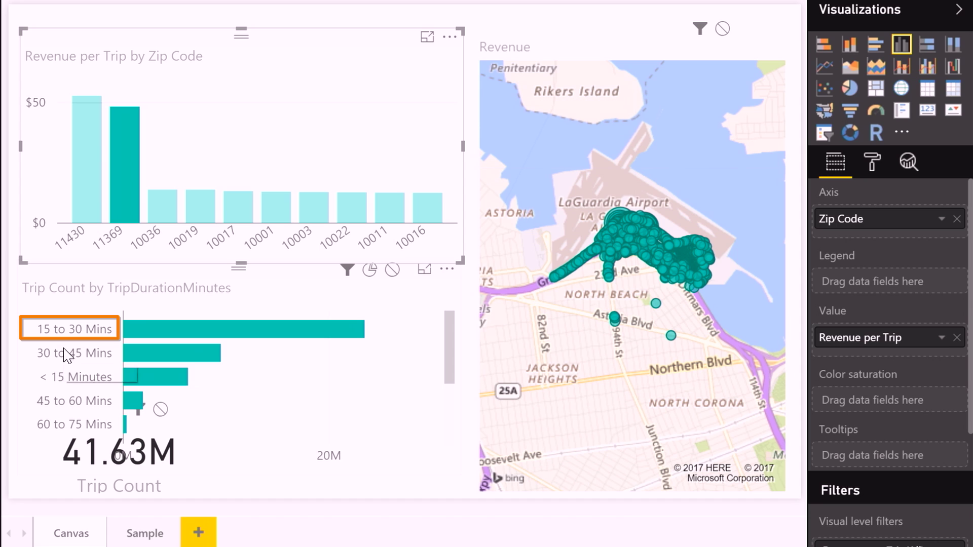
mouse_move(84, 174)
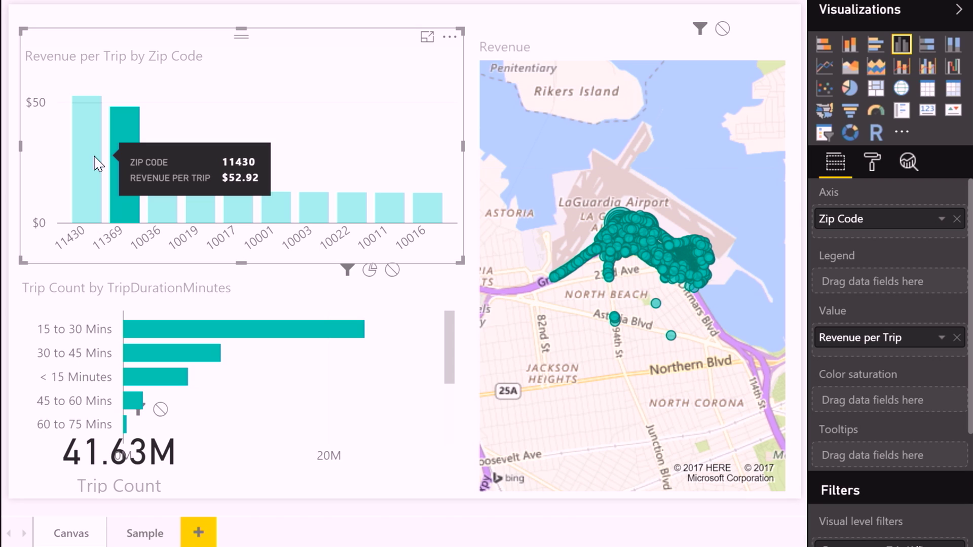
mouse_move(146, 355)
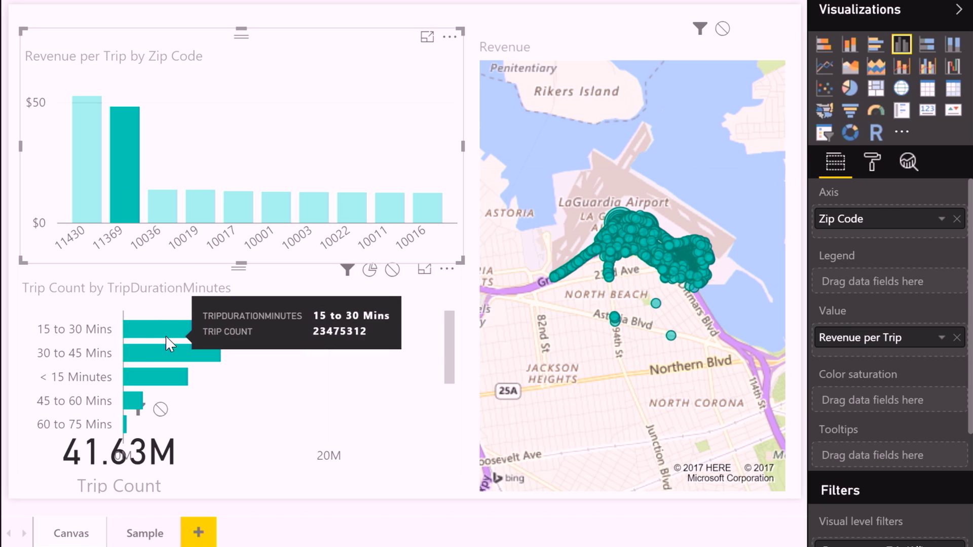
mouse_move(128, 208)
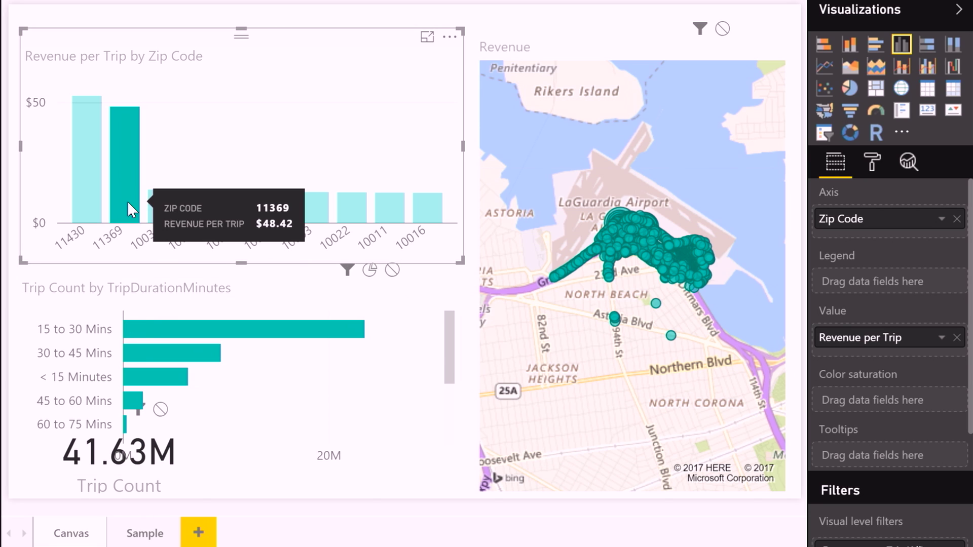